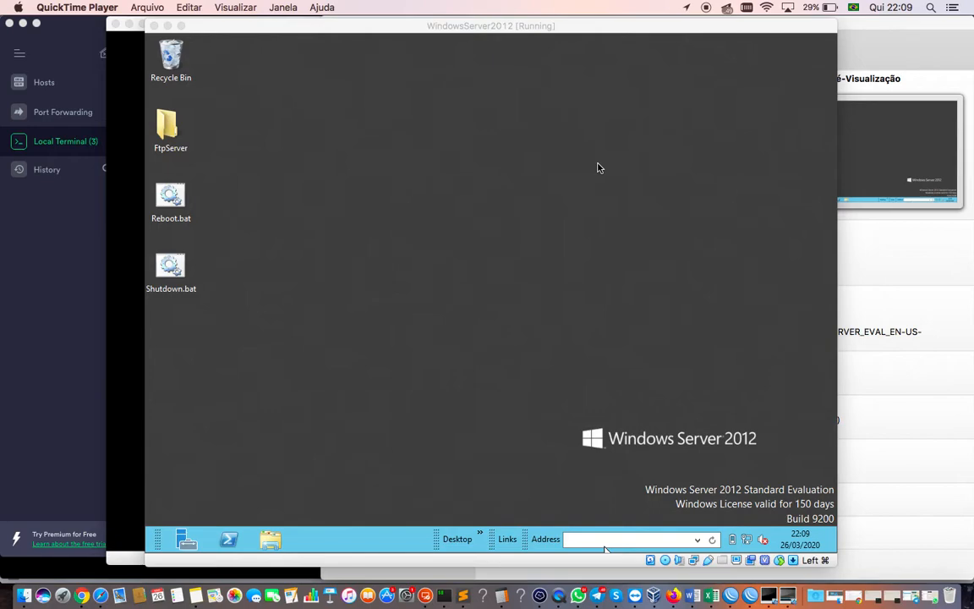
# - Launch Server Manager from the taskbar of the Windows Server 2012 VM
pyautogui.click(193, 544)
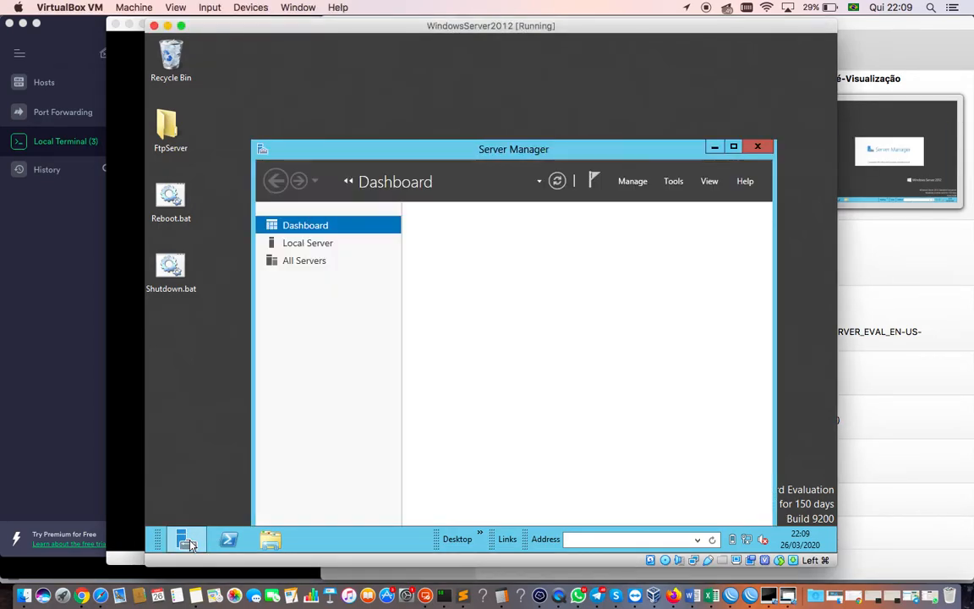
# - Start Add Roles and Features with role-based installation on SRV-FS, reaching Select server roles
pyautogui.click(633, 182)
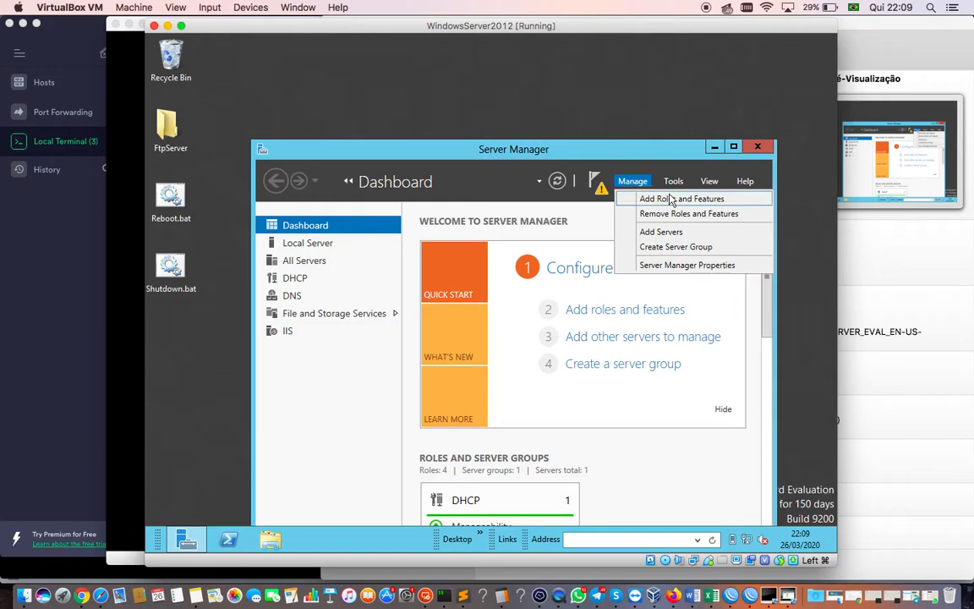
pyautogui.click(720, 201)
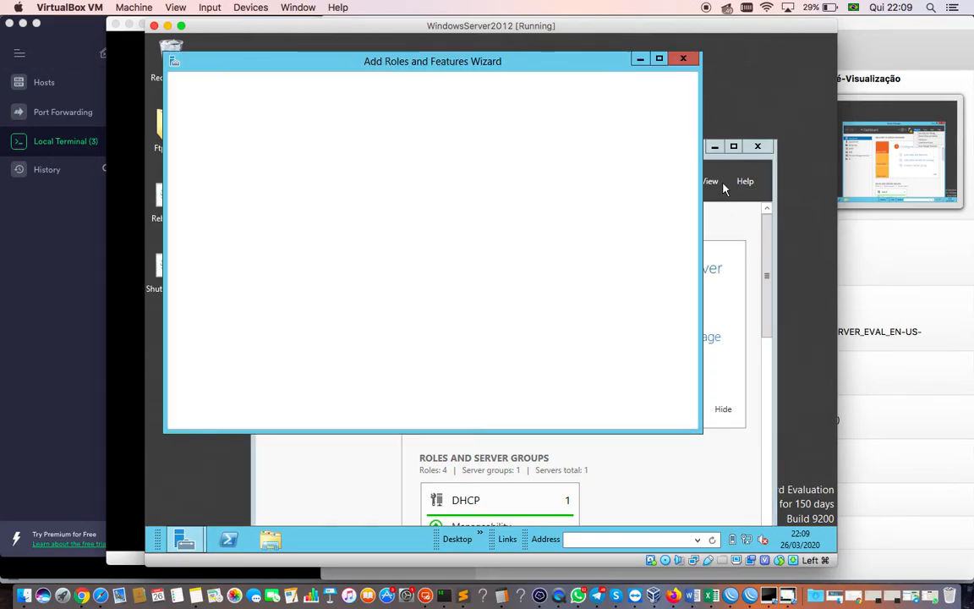
pyautogui.click(733, 146)
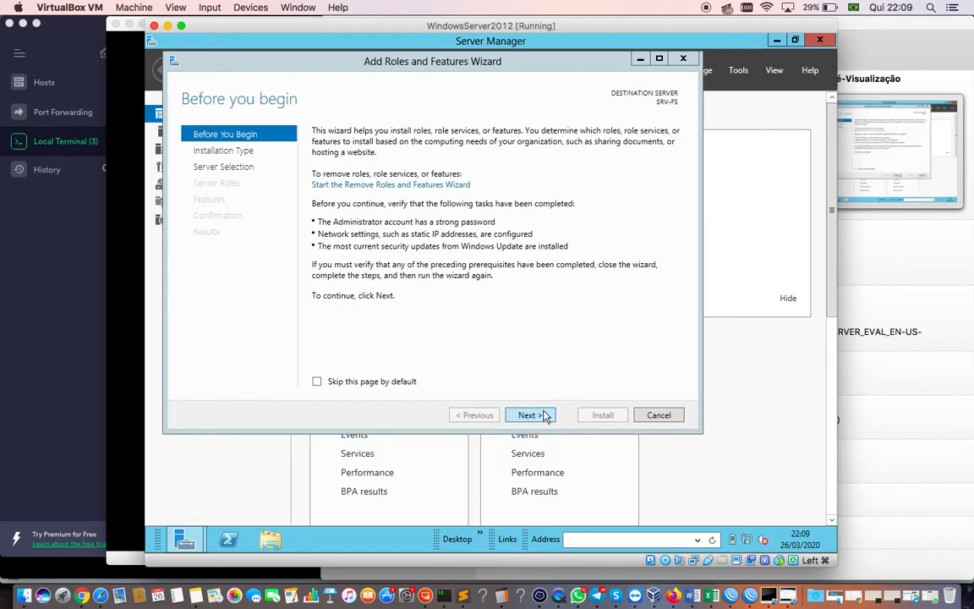
pyautogui.click(546, 416)
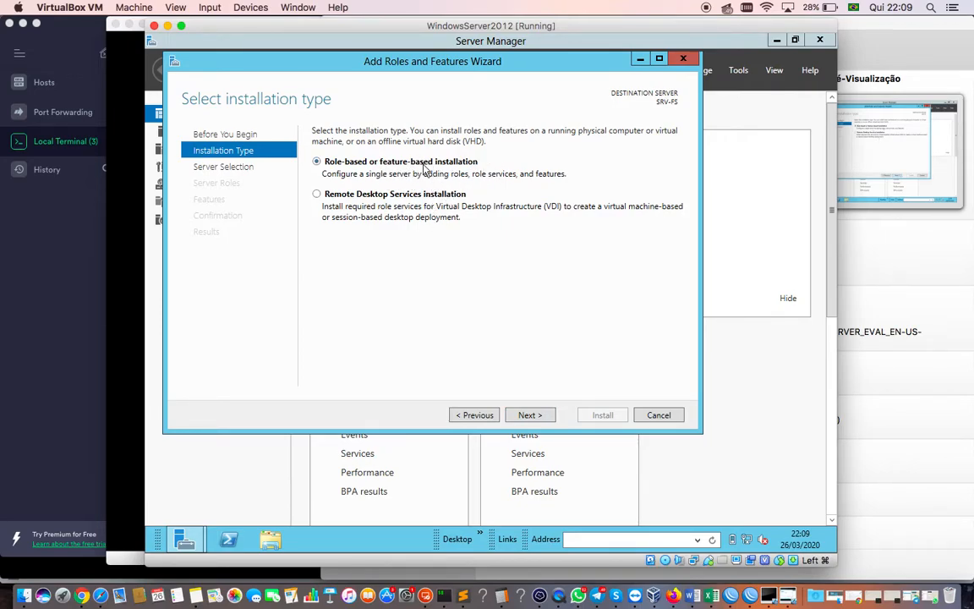
pyautogui.click(527, 414)
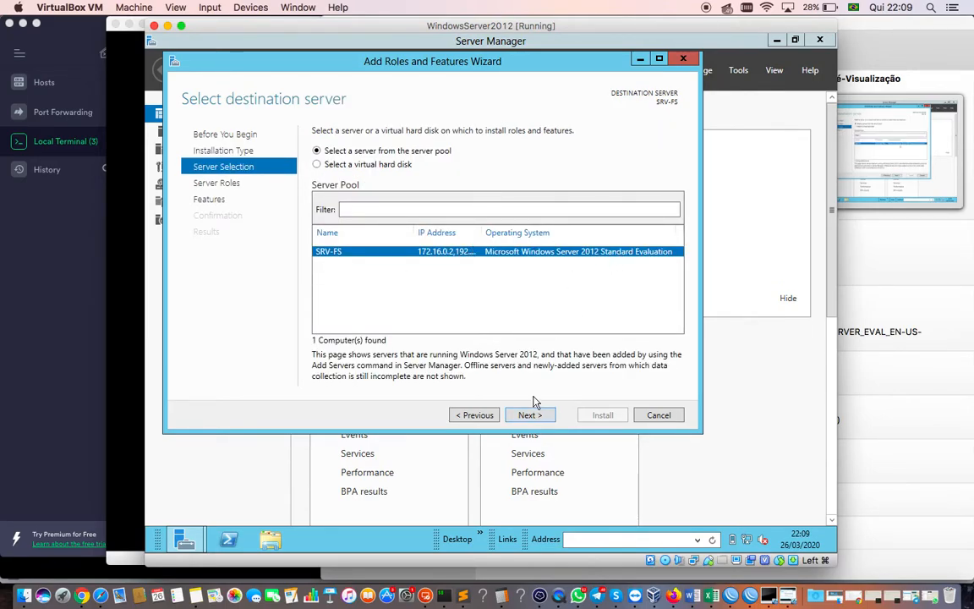
pyautogui.click(530, 415)
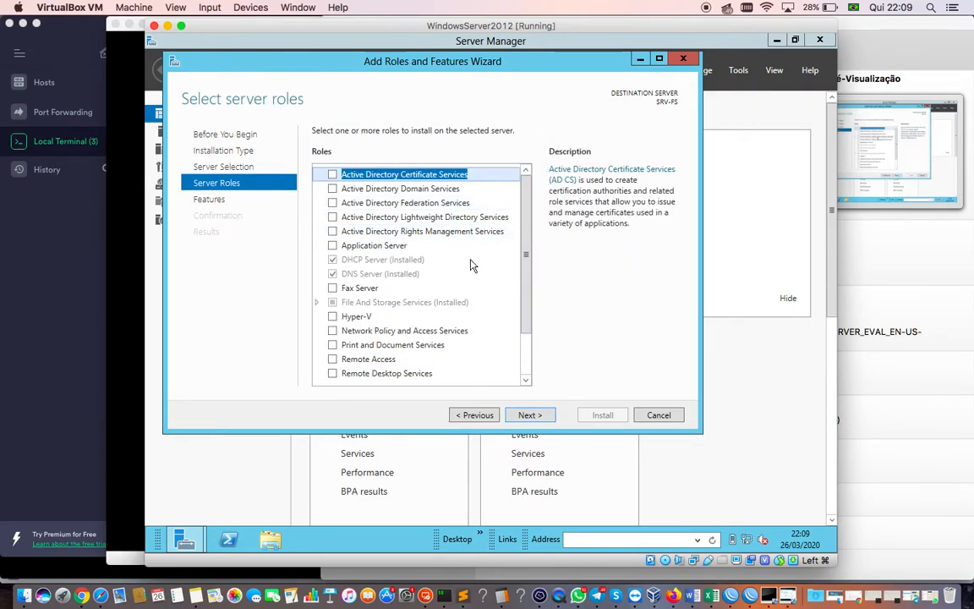
# - Select Active Directory Domain Services with its required management tools and advance to Confirmation
pyautogui.click(332, 190)
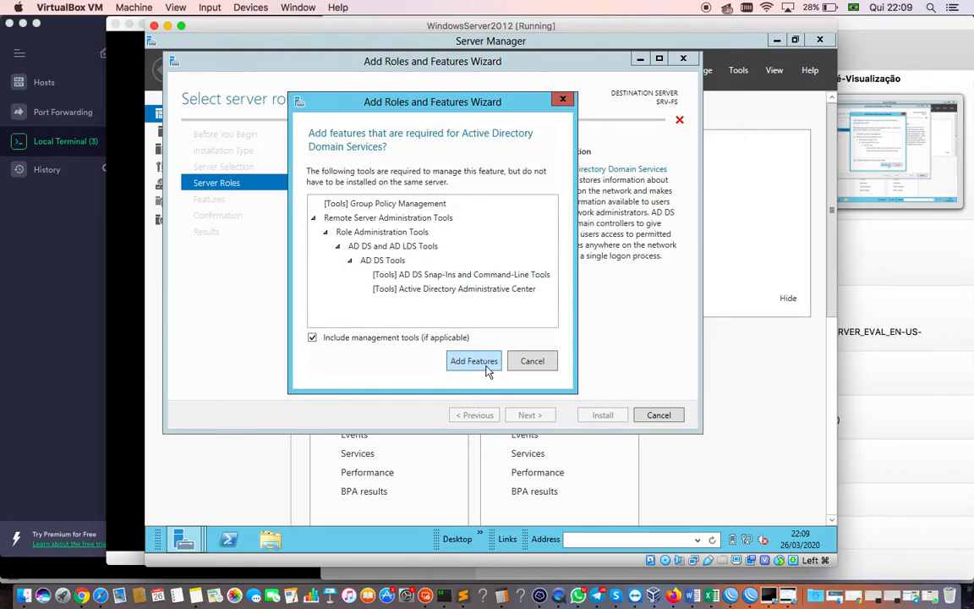
pyautogui.click(486, 369)
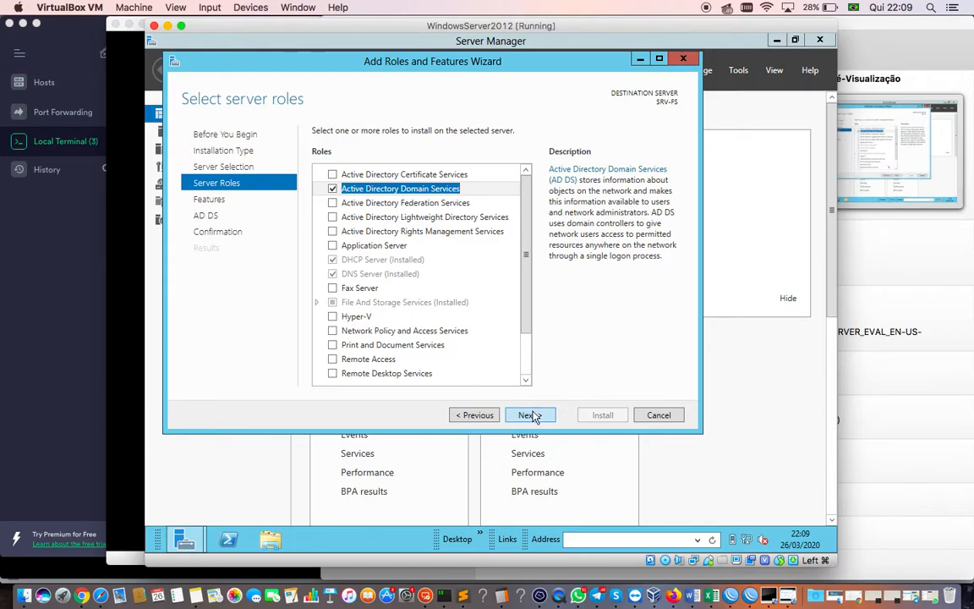
pyautogui.click(529, 415)
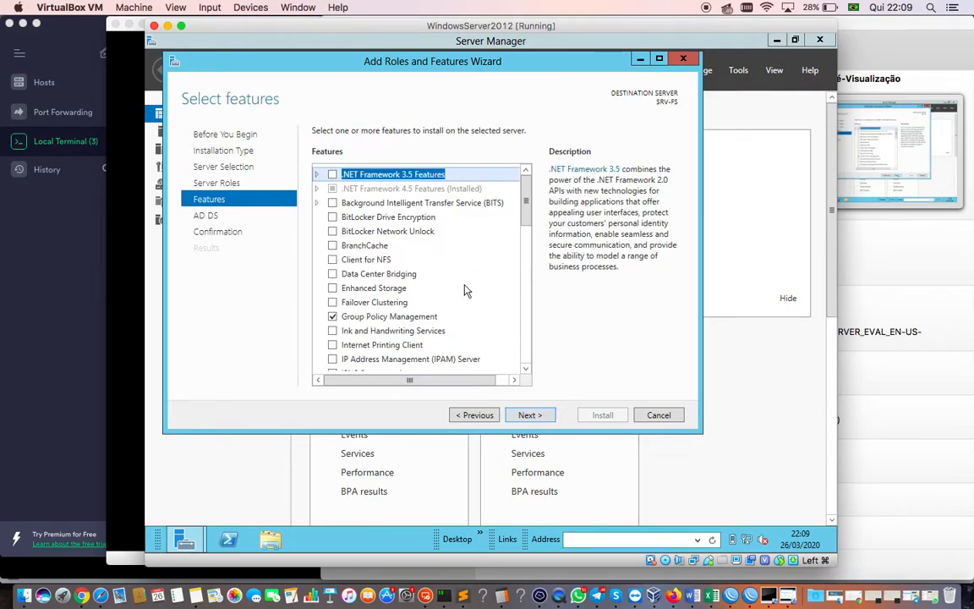
pyautogui.click(528, 416)
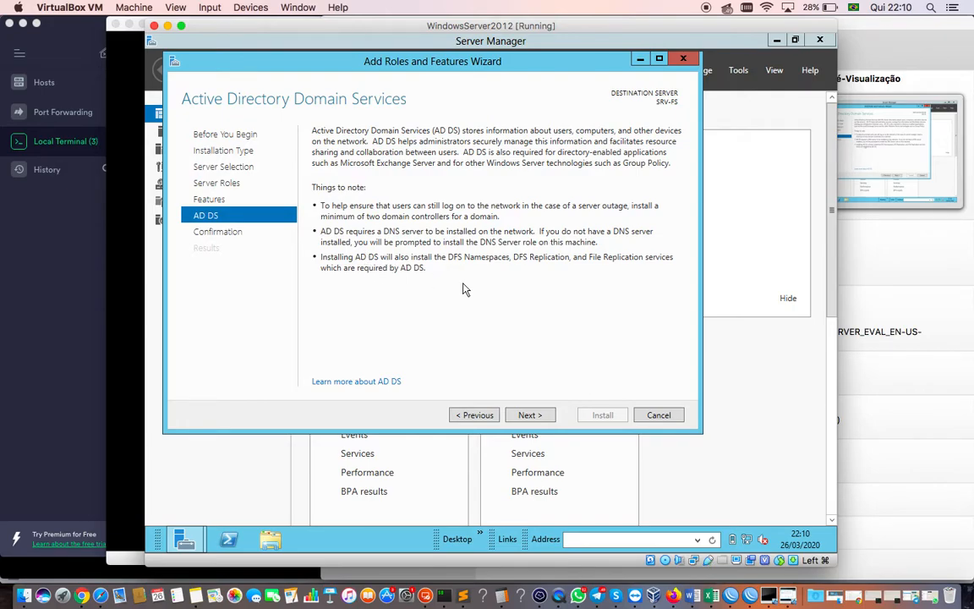
pyautogui.click(533, 416)
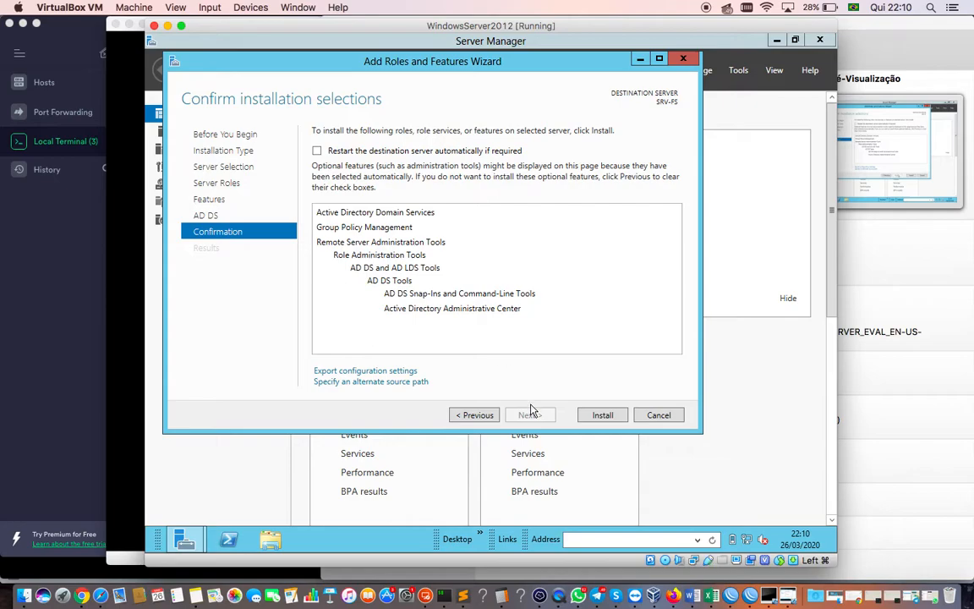
# - Install Active Directory Domain Services on SRV-FS and wait for success
pyautogui.click(615, 418)
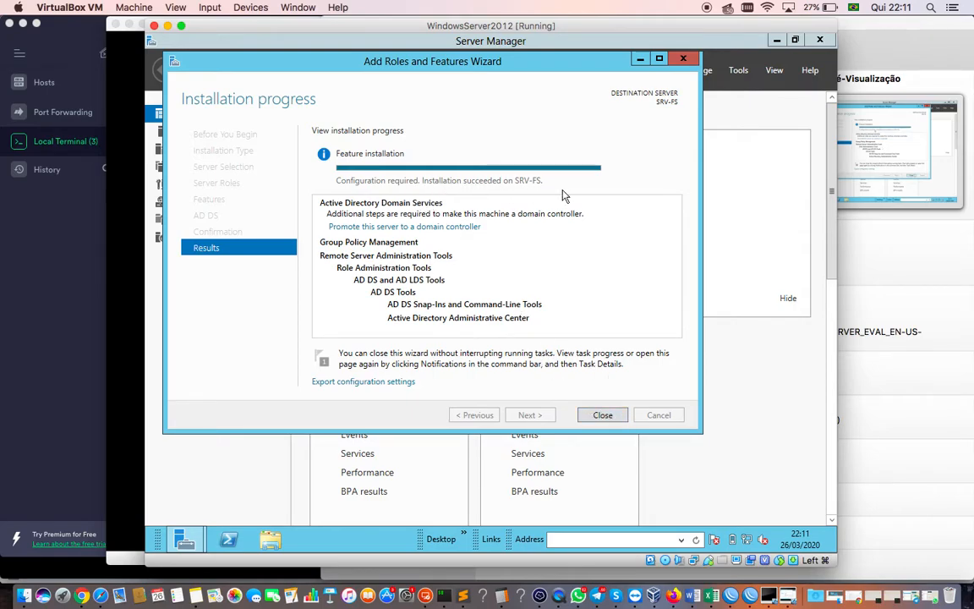
# - Close the wizard, view the AD DS page listing SRV-FS, and show pending post-deployment notifications
pyautogui.click(603, 414)
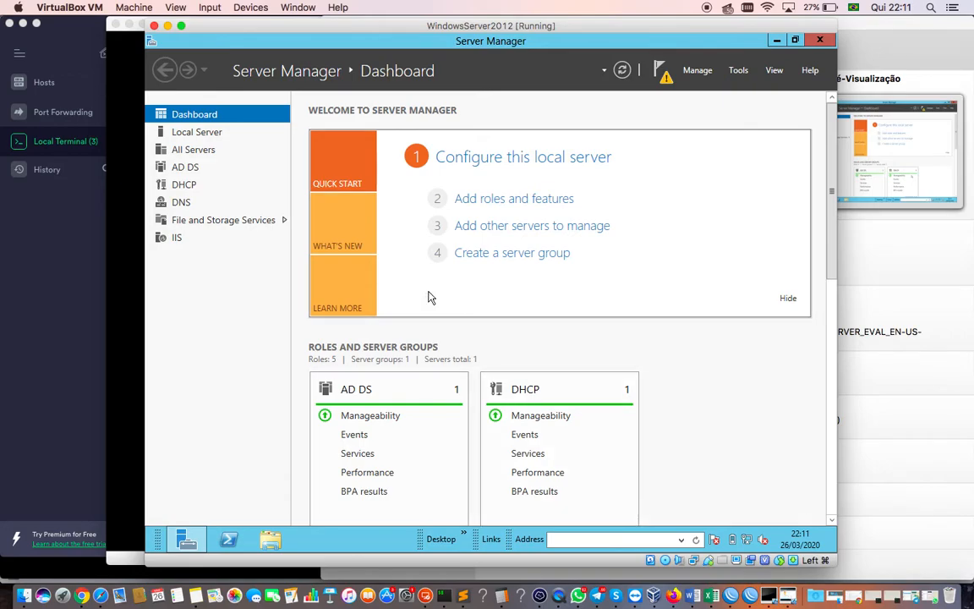
pyautogui.click(185, 169)
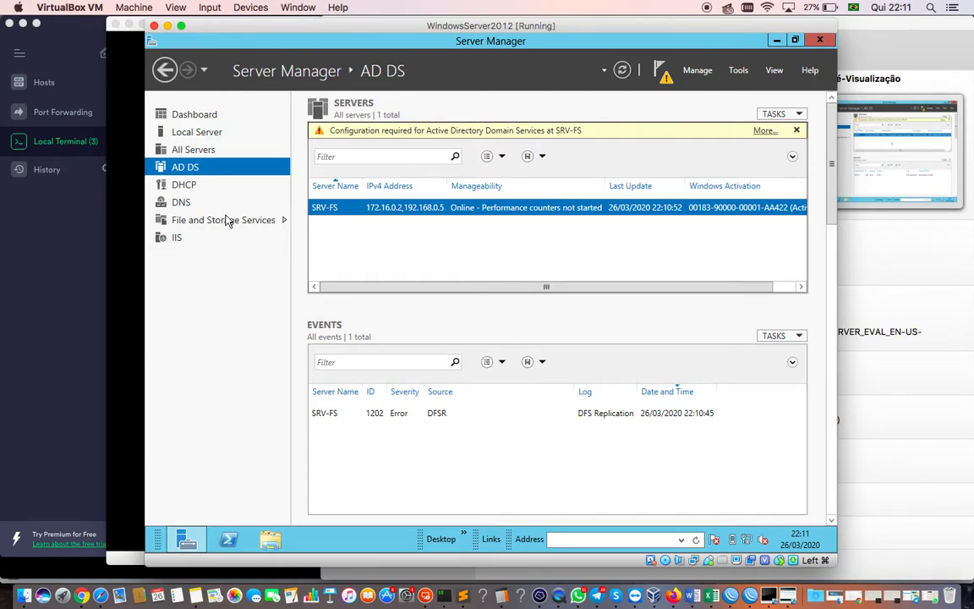
pyautogui.click(664, 74)
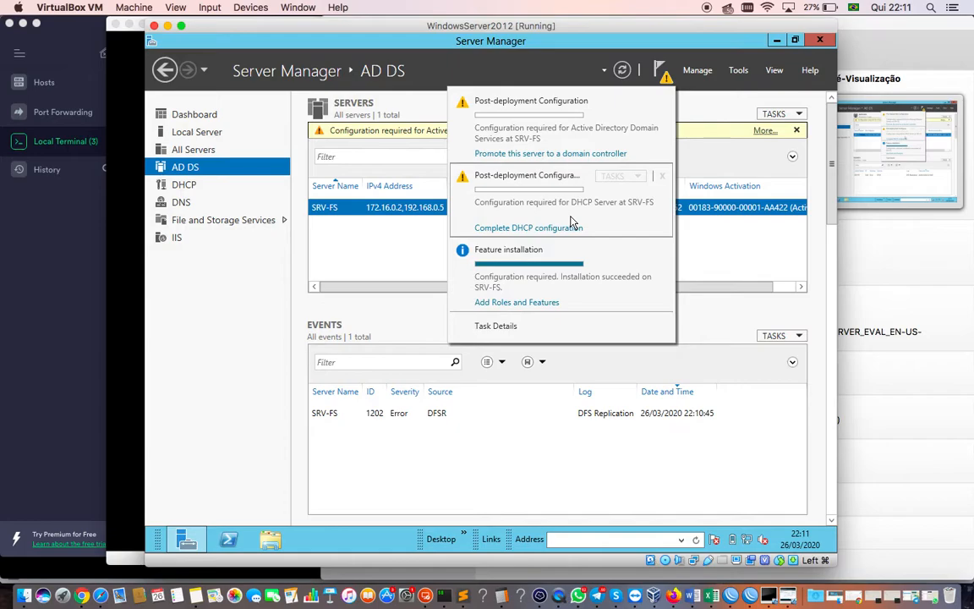
# - Promote the server to a domain controller in a new forest with root domain conosco.com
pyautogui.click(565, 154)
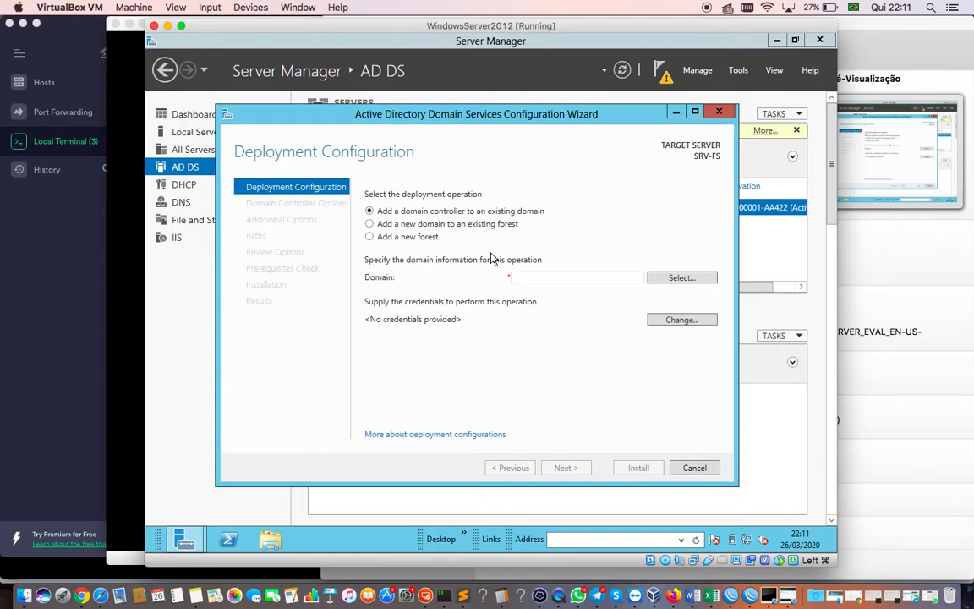
pyautogui.click(404, 236)
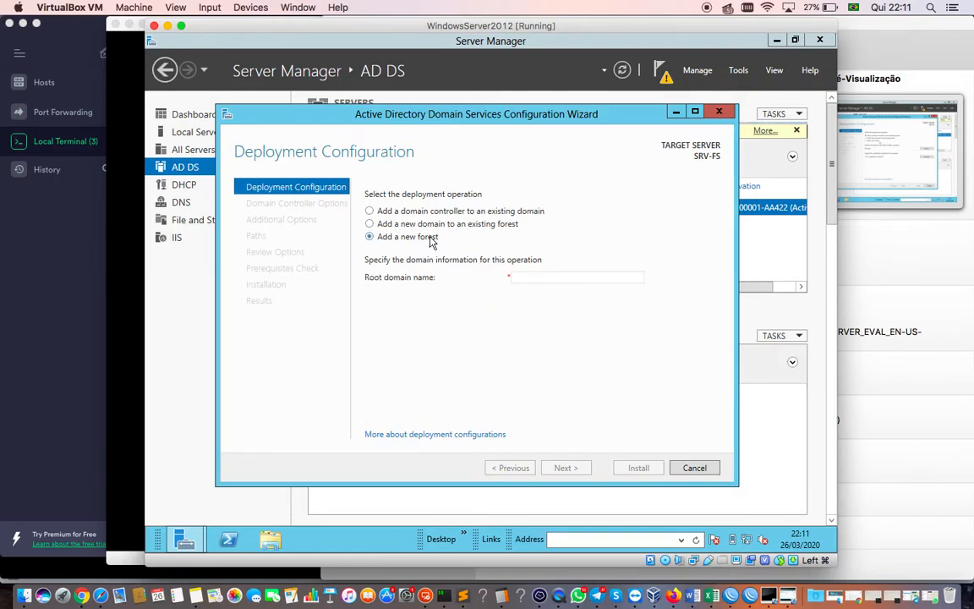
pyautogui.click(528, 275)
pyautogui.write('itmanage')
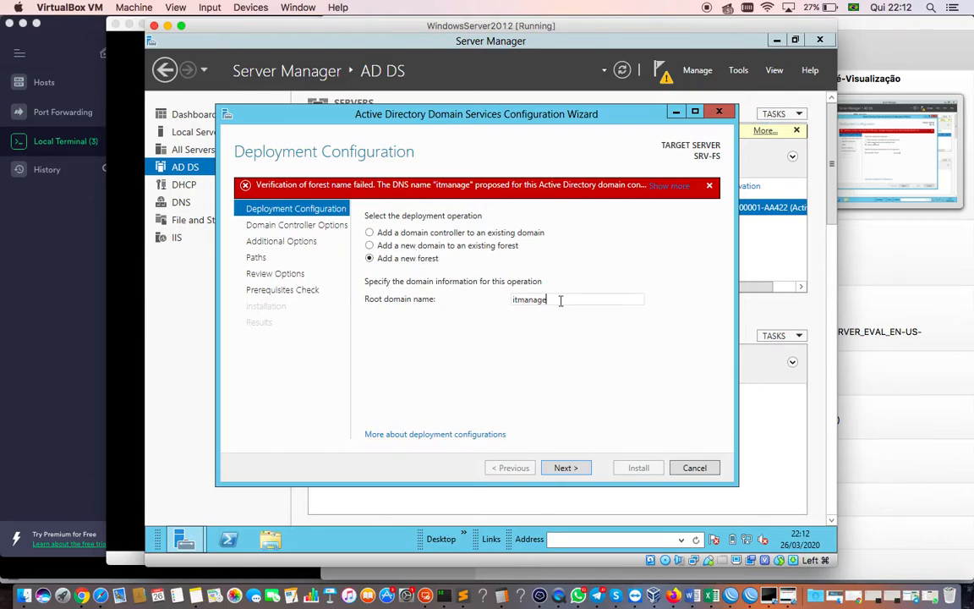
pyautogui.press('BackSpace')
pyautogui.press('BackSpace')
pyautogui.press('BackSpace')
pyautogui.press('BackSpace')
pyautogui.press('BackSpace')
pyautogui.write('conos')
pyautogui.press('BackSpace')
pyautogui.write('sco.com')
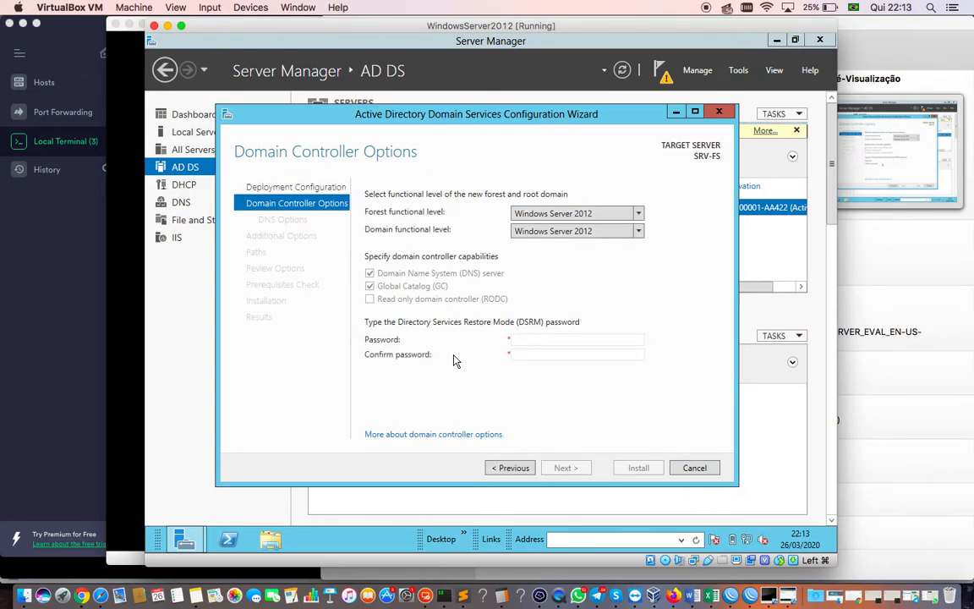
# - Enter and confirm the Directory Services Restore Mode password, then continue to DNS Options
pyautogui.click(542, 338)
pyautogui.write('Pa••••••')
pyautogui.press('Tab')
pyautogui.write('Pa$$w0rd')
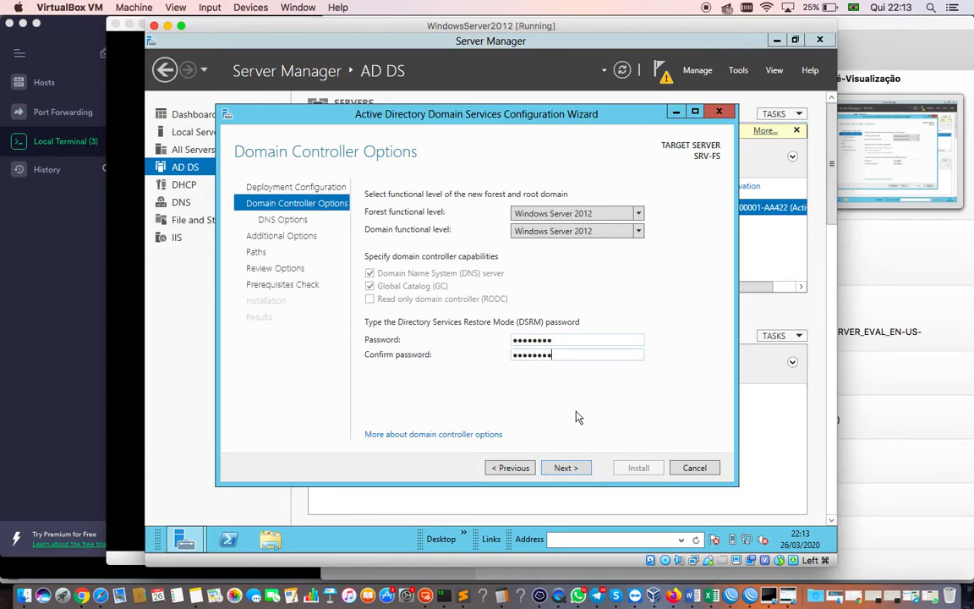
pyautogui.click(565, 468)
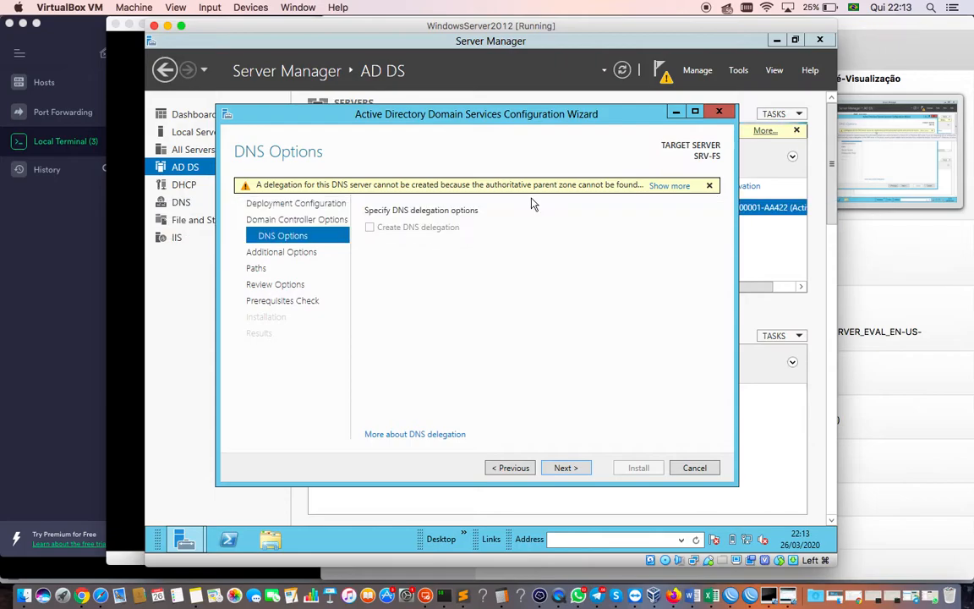
# - Accept the DNS options without delegation and move on to Additional Options
pyautogui.click(567, 468)
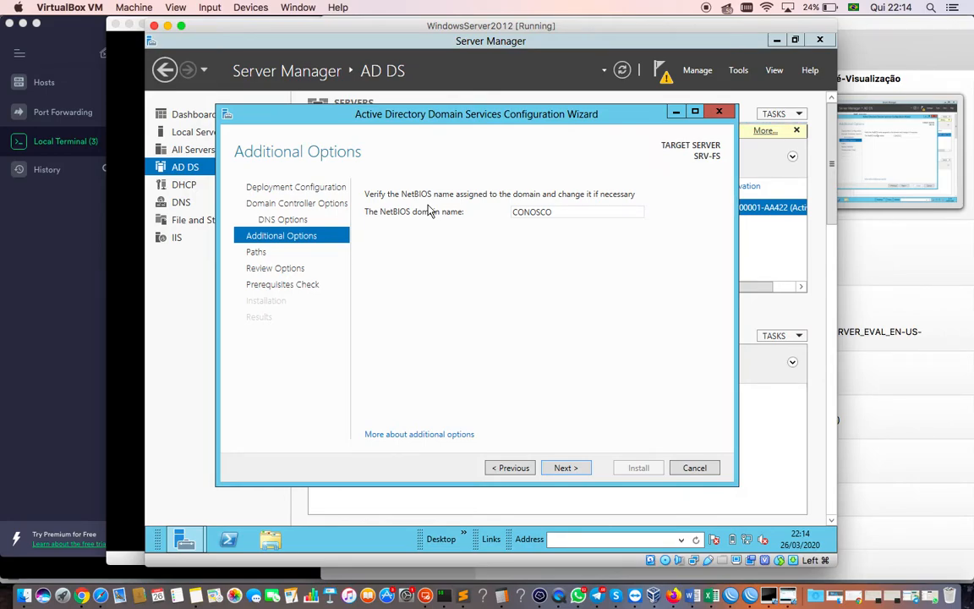
# - Keep the default database, log files and SYSVOL folder paths and proceed to Review Options
pyautogui.click(565, 468)
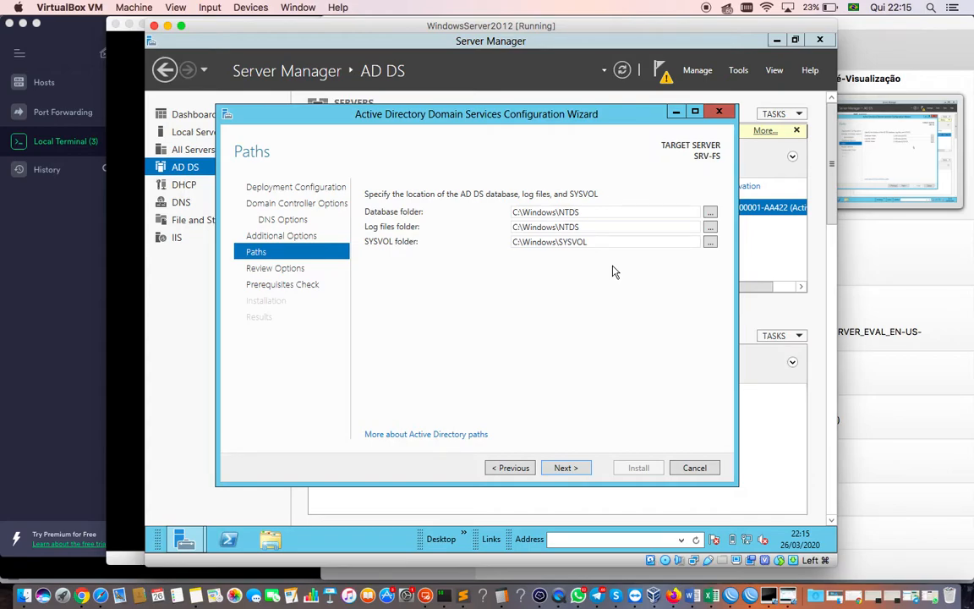
pyautogui.doubleClick(560, 227)
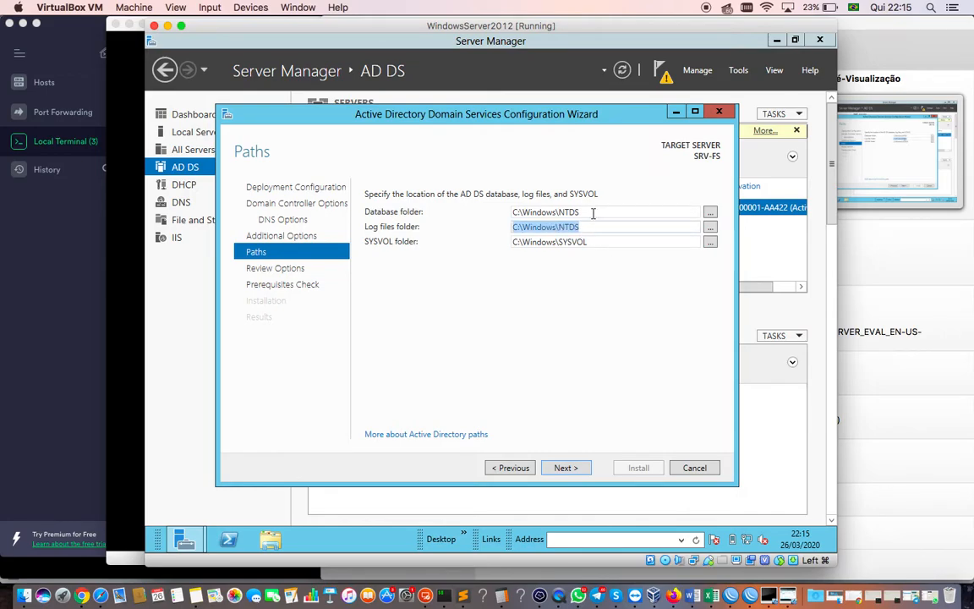
pyautogui.doubleClick(591, 213)
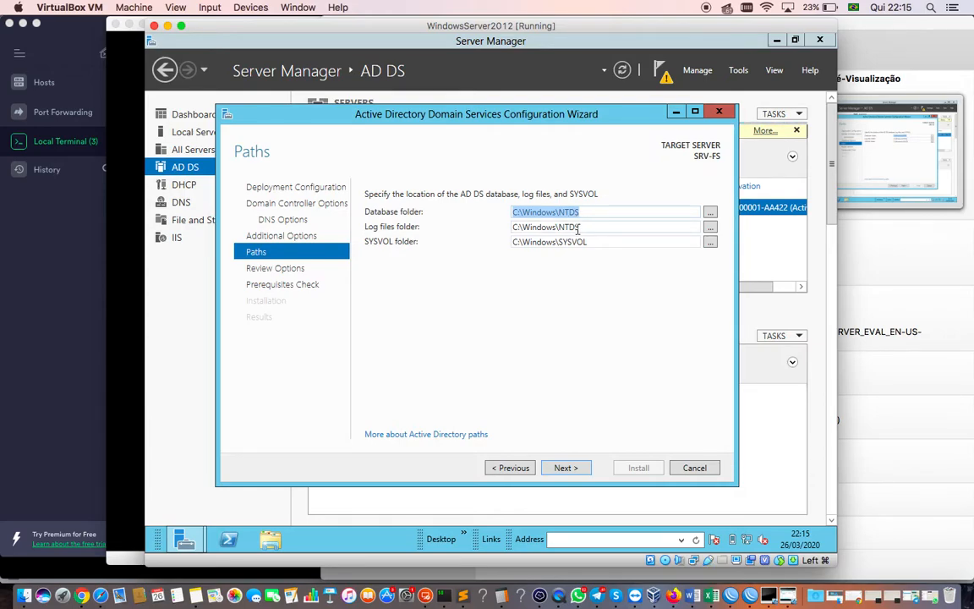
pyautogui.click(579, 469)
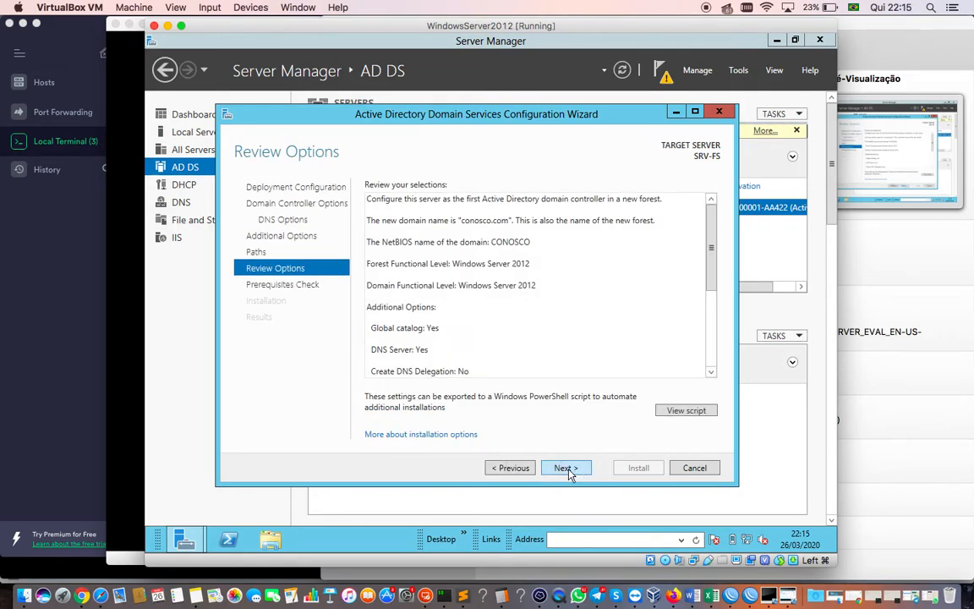
# - Review the conosco.com settings summary and run the prerequisites check
pyautogui.scroll(-4, 522, 321)
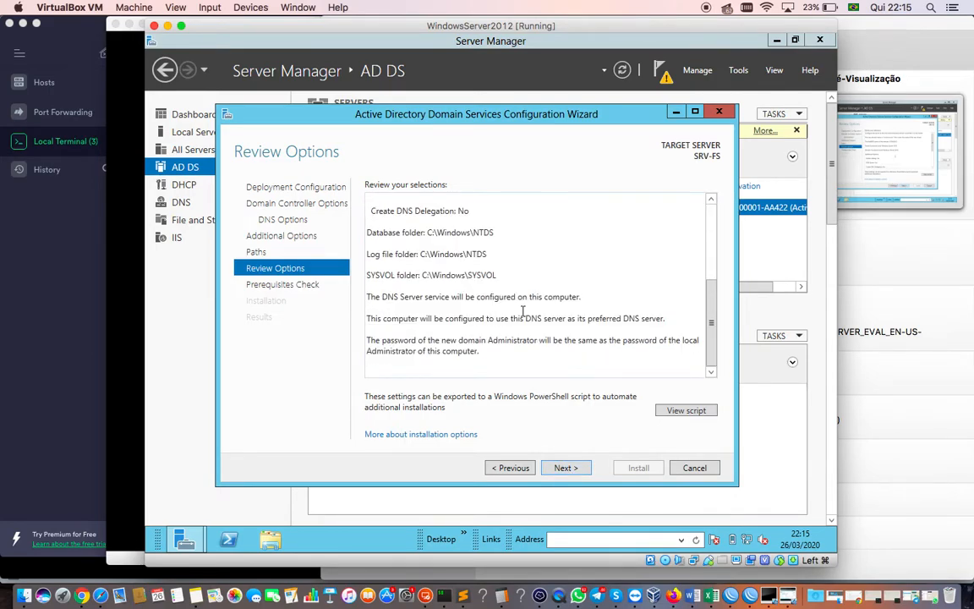
pyautogui.click(578, 473)
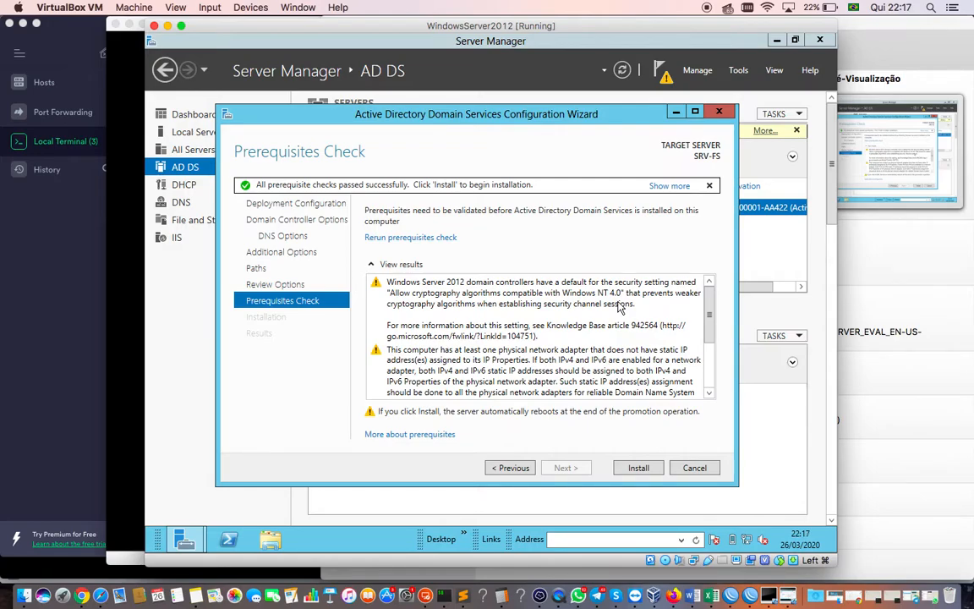
# - Start the conosco.com domain controller installation and let it run until the sign-off notice appears
pyautogui.click(640, 472)
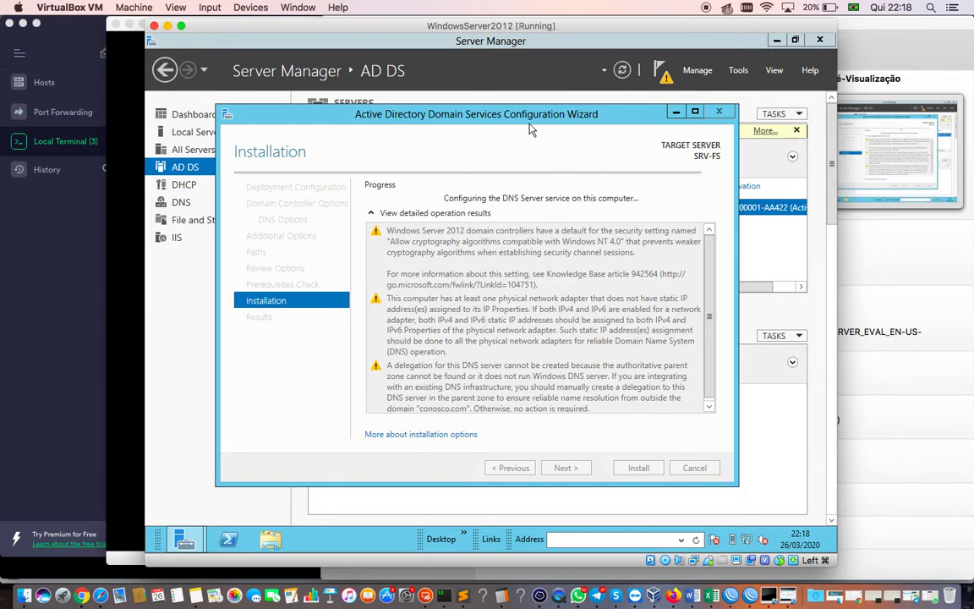
pyautogui.moveTo(529, 120); pyautogui.dragTo(531, 114)
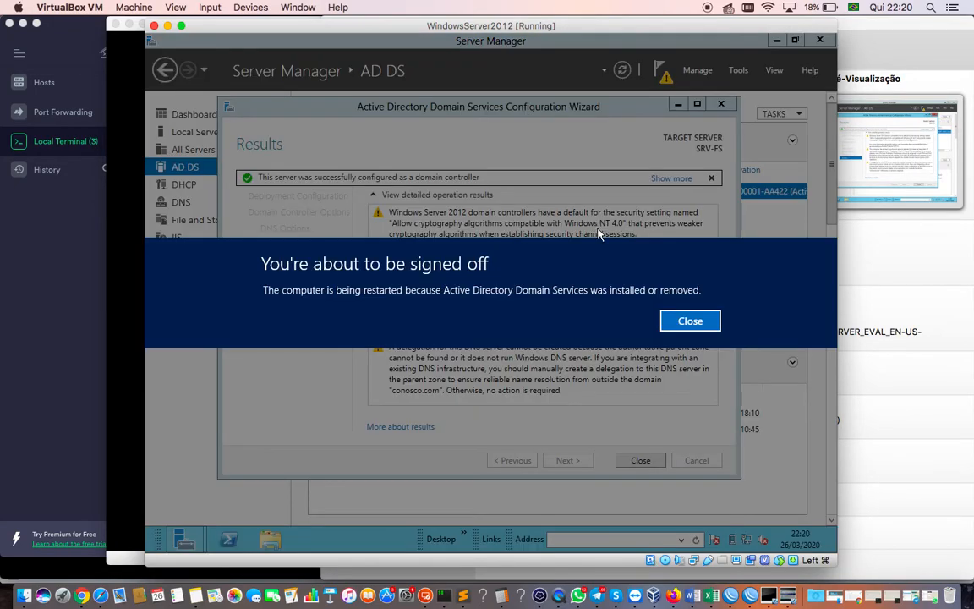
# - Dismiss the sign-off banner and close the wizard's Results page, leaving the AD DS page
pyautogui.click(703, 326)
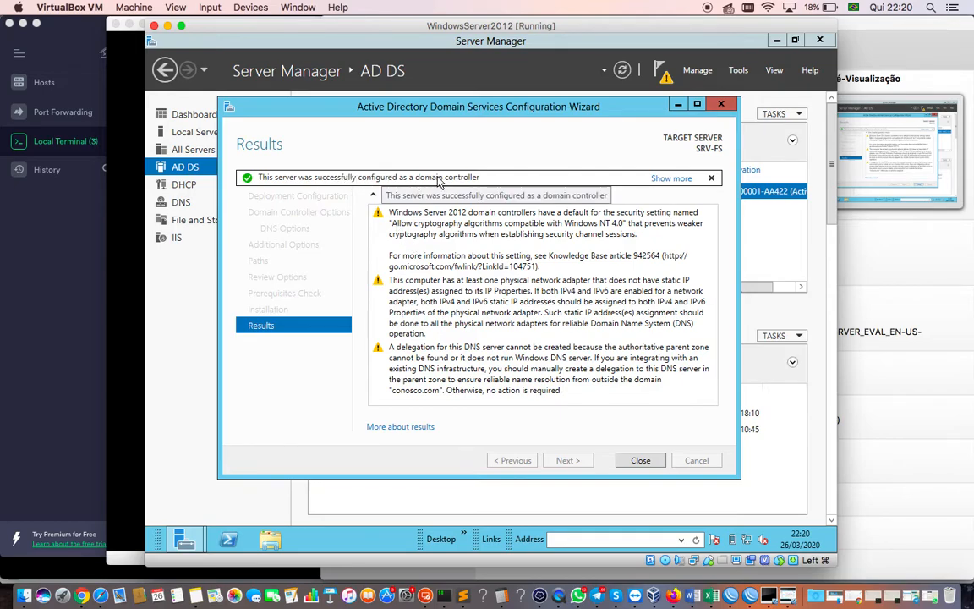
pyautogui.click(641, 460)
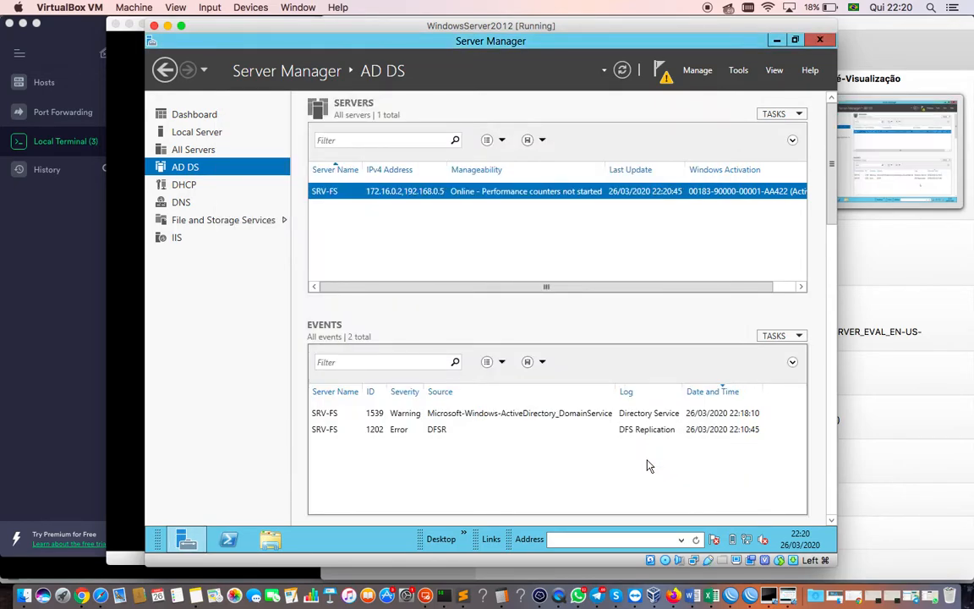
# - Close Server Manager, clear the mouse integration notices, and wait for the guest's lock screen
pyautogui.click(820, 41)
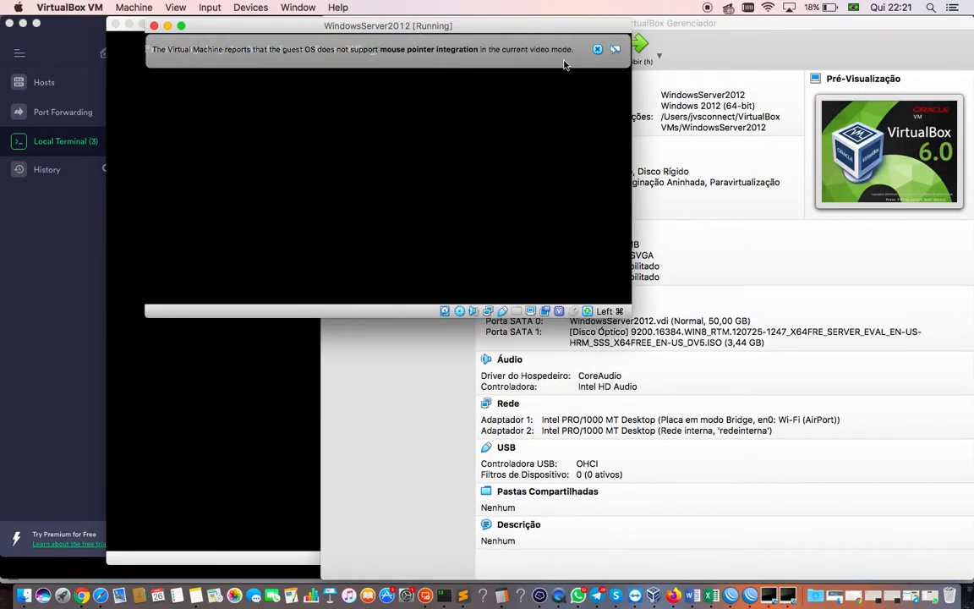
pyautogui.click(598, 50)
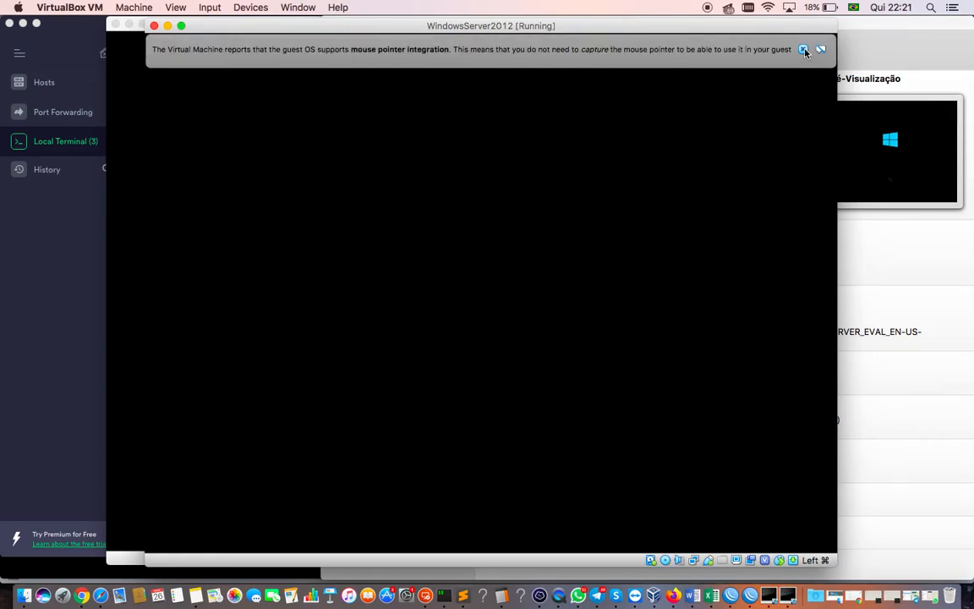
pyautogui.click(804, 50)
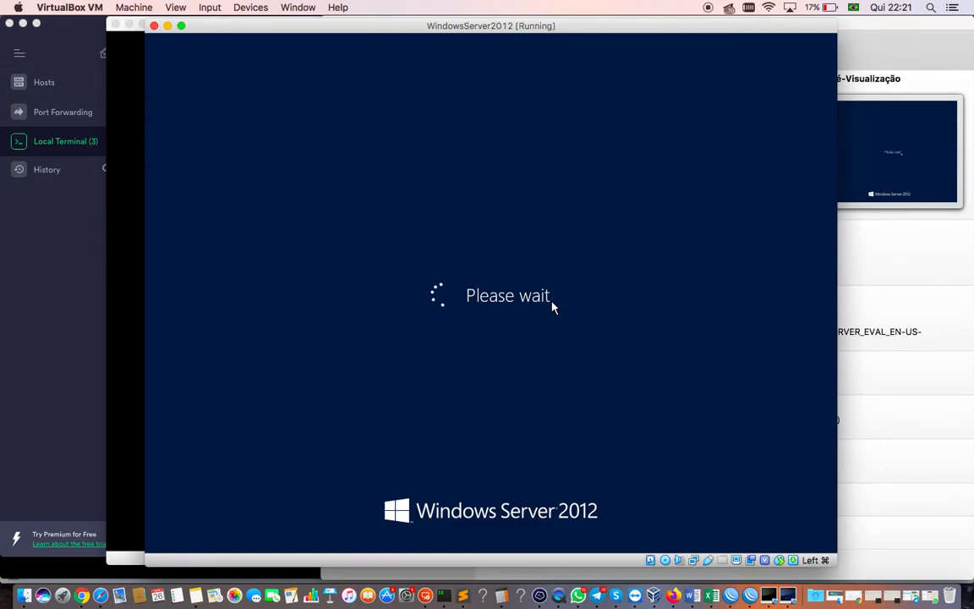
pyautogui.moveTo(513, 30); pyautogui.dragTo(502, 29)
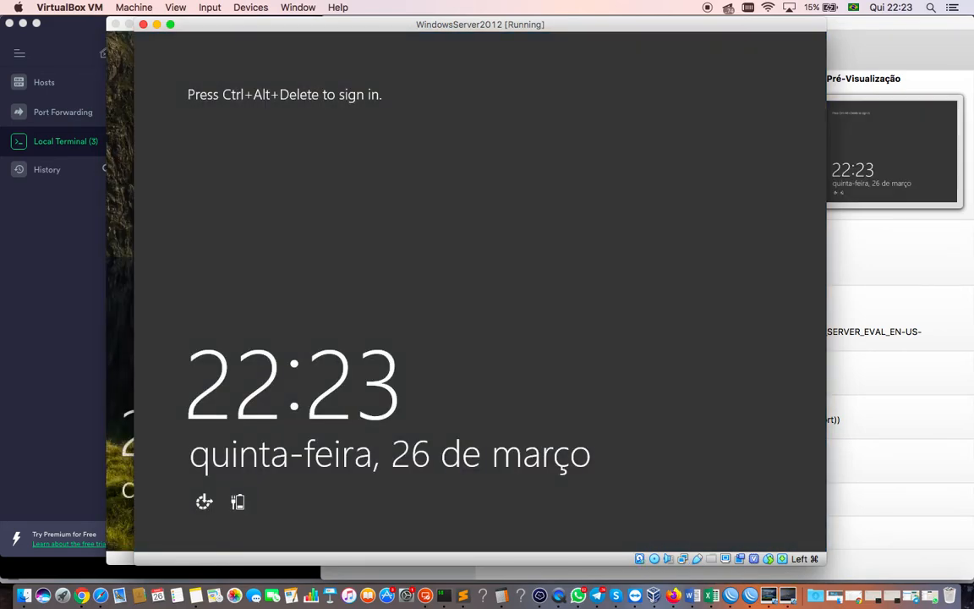
# - Send Ctrl-Alt-Del and sign in as the CONOSCO Administrator with the account password
pyautogui.click(779, 560)
pyautogui.click(833, 482)
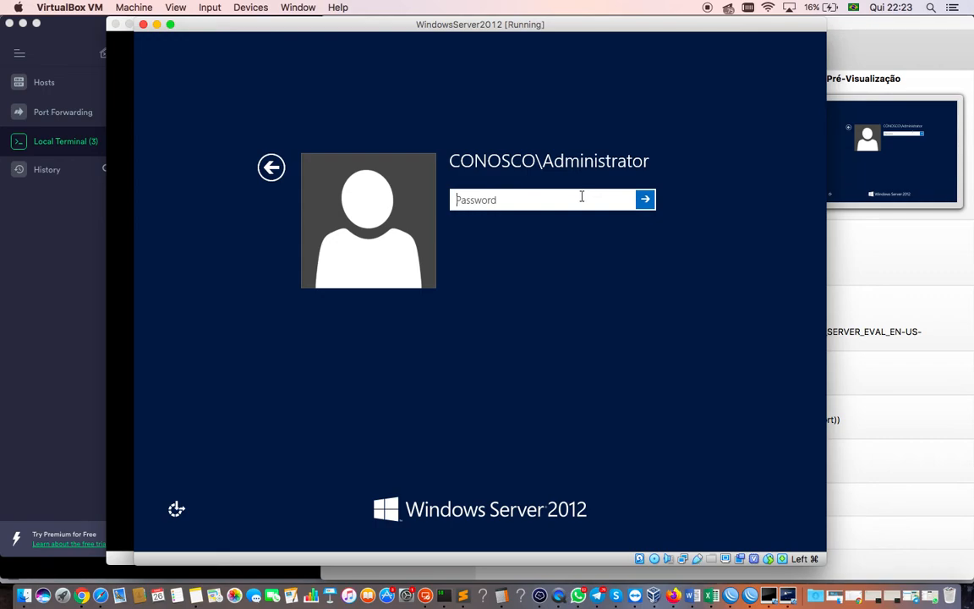
pyautogui.write('********')
pyautogui.press('Return')
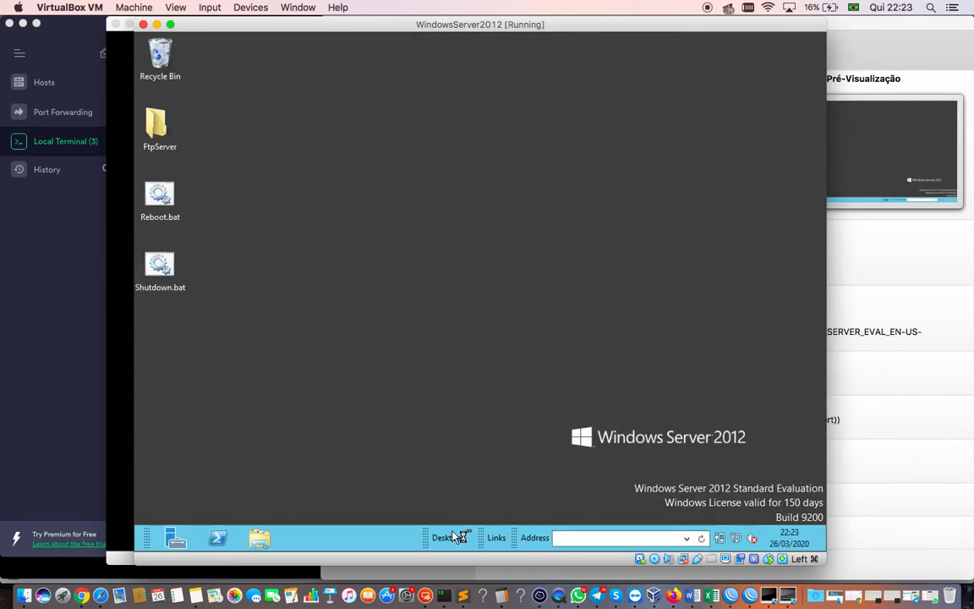
# - Reopen Server Manager, move through Local Server and All Servers to the AD DS page listing SRV-FS, and show the Tools menu
pyautogui.click(176, 538)
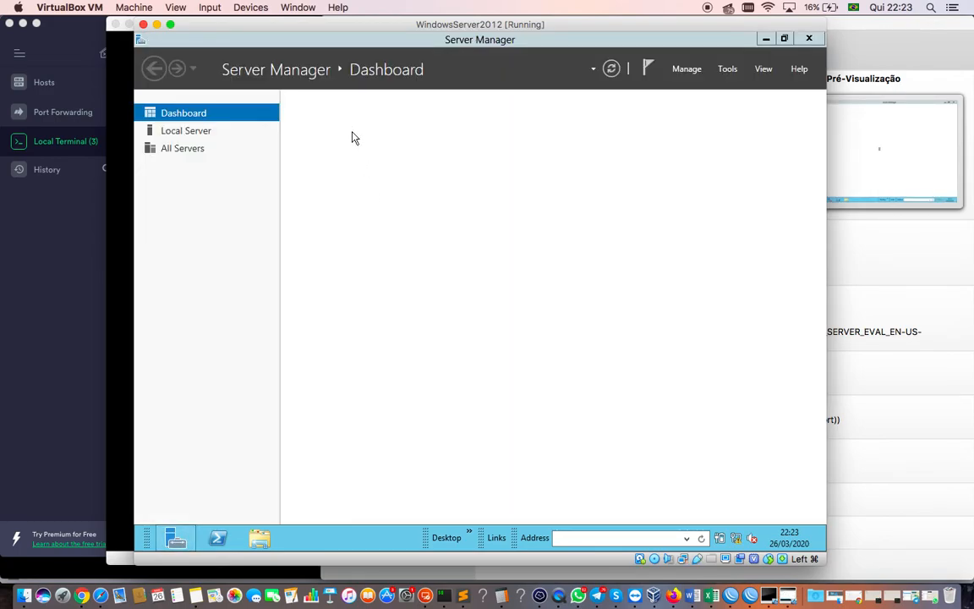
pyautogui.click(181, 130)
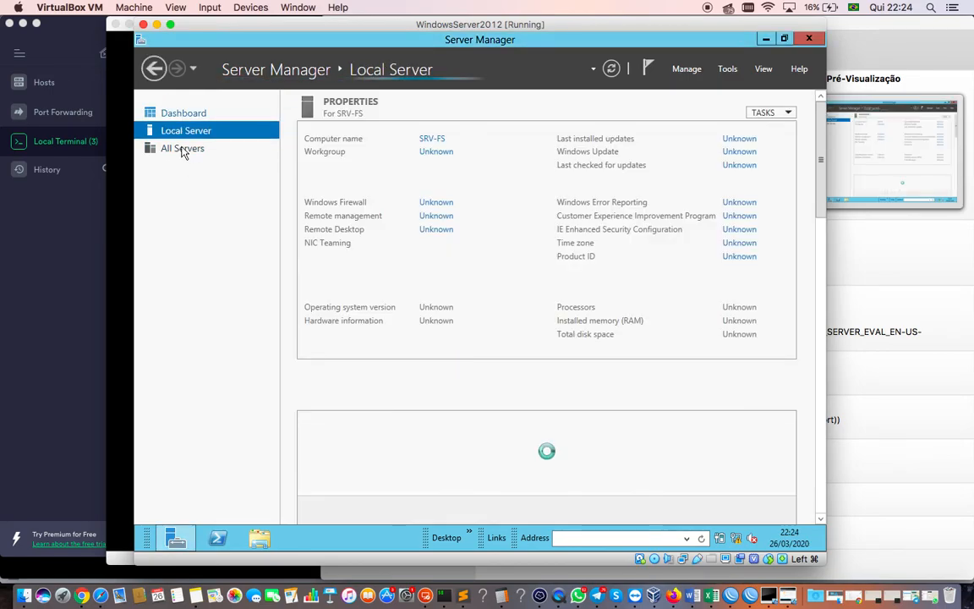
pyautogui.click(182, 150)
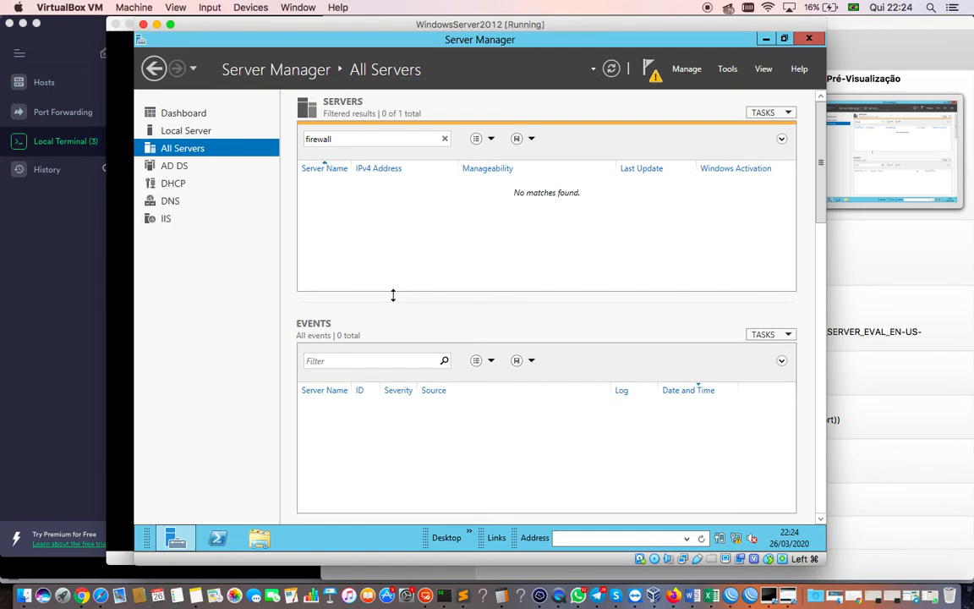
pyautogui.click(177, 169)
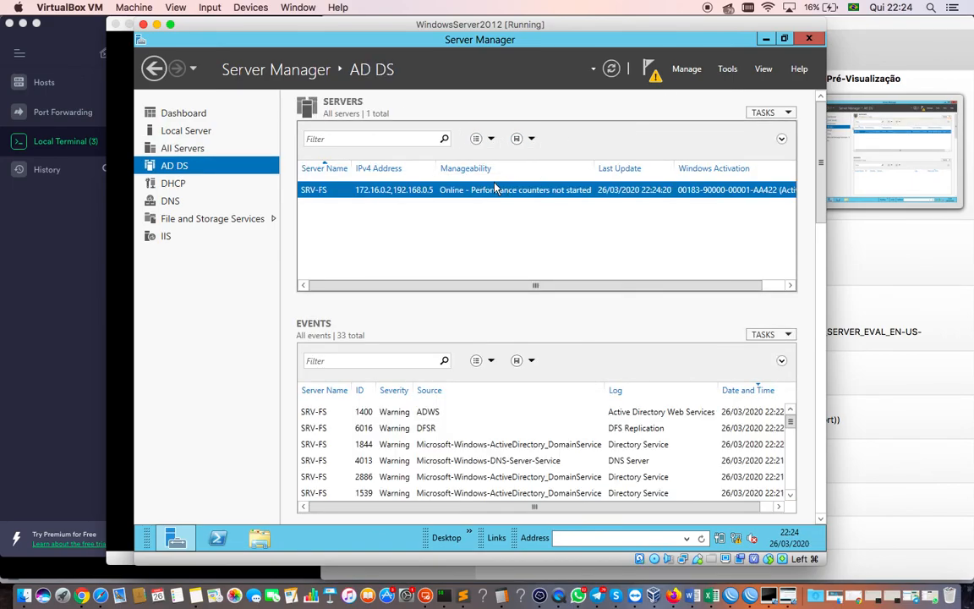
pyautogui.click(723, 71)
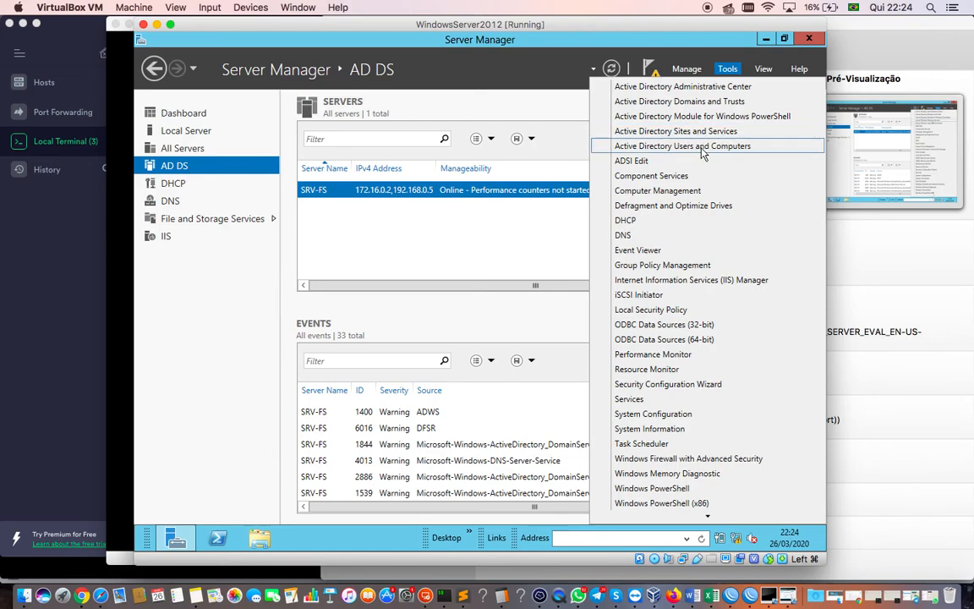
# - Launch Active Directory Users and Computers on conosco.com's Users container, maximized with a wider Name column
pyautogui.click(702, 148)
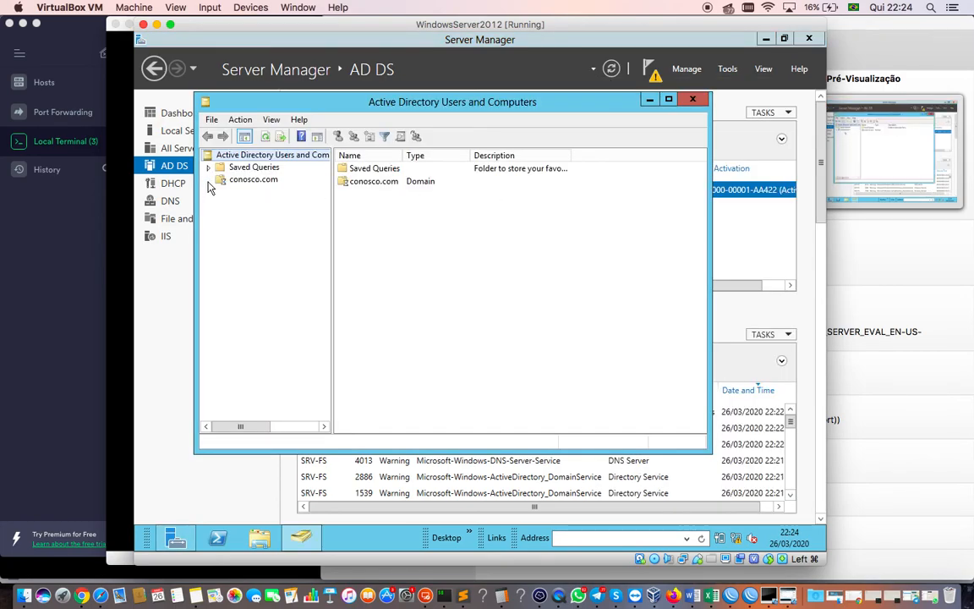
pyautogui.click(208, 180)
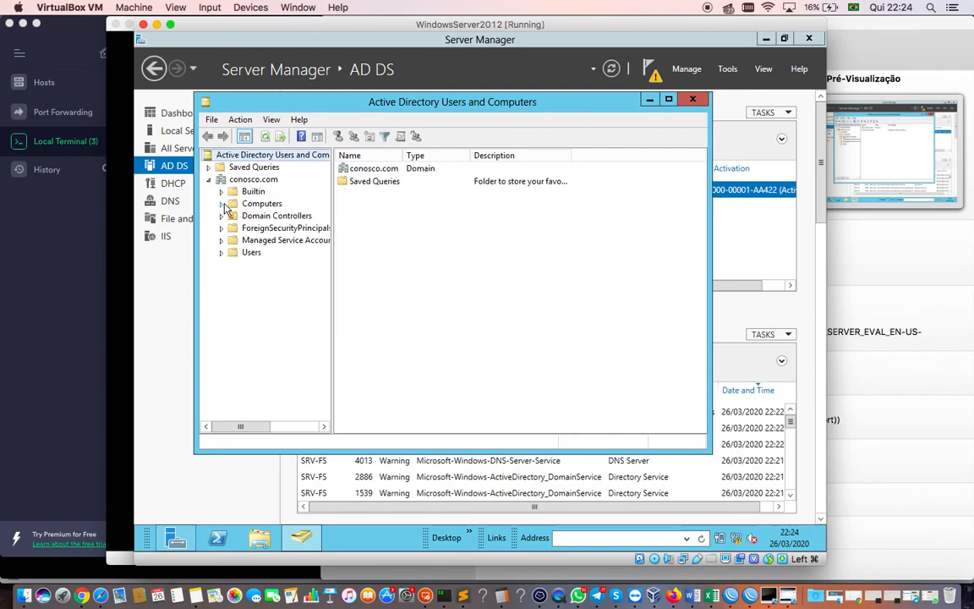
pyautogui.click(247, 205)
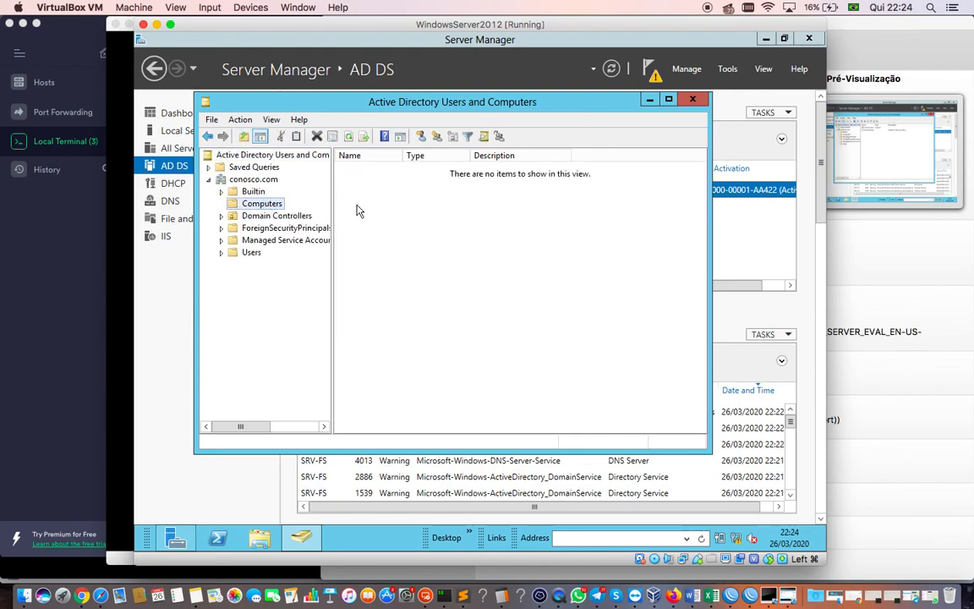
pyautogui.click(250, 253)
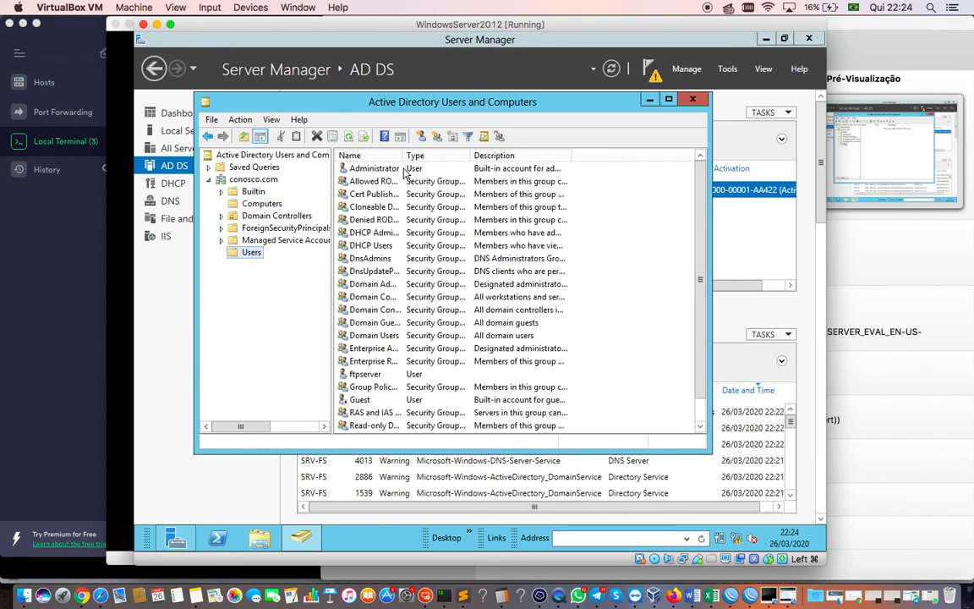
pyautogui.doubleClick(373, 100)
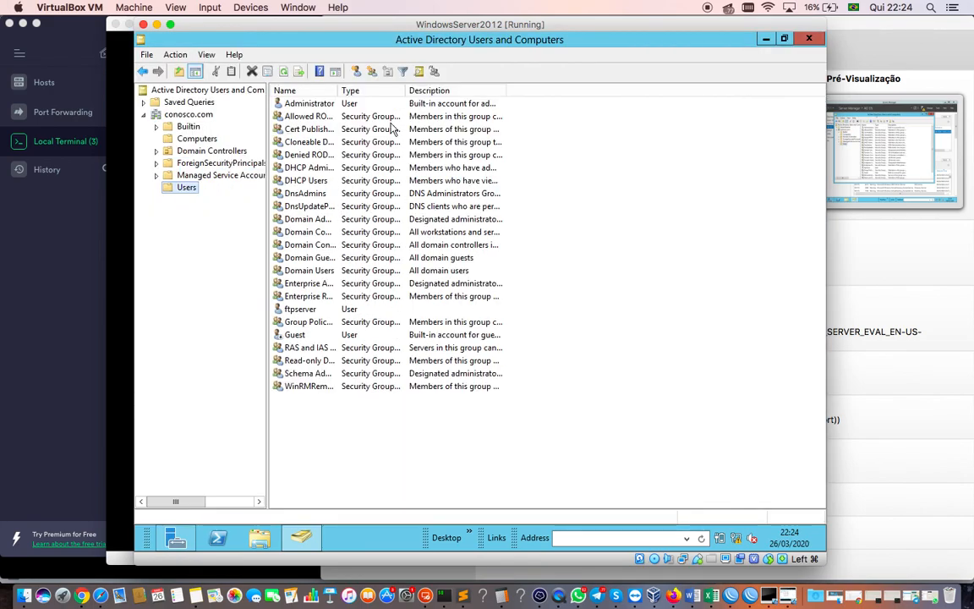
pyautogui.moveTo(339, 90); pyautogui.dragTo(417, 100)
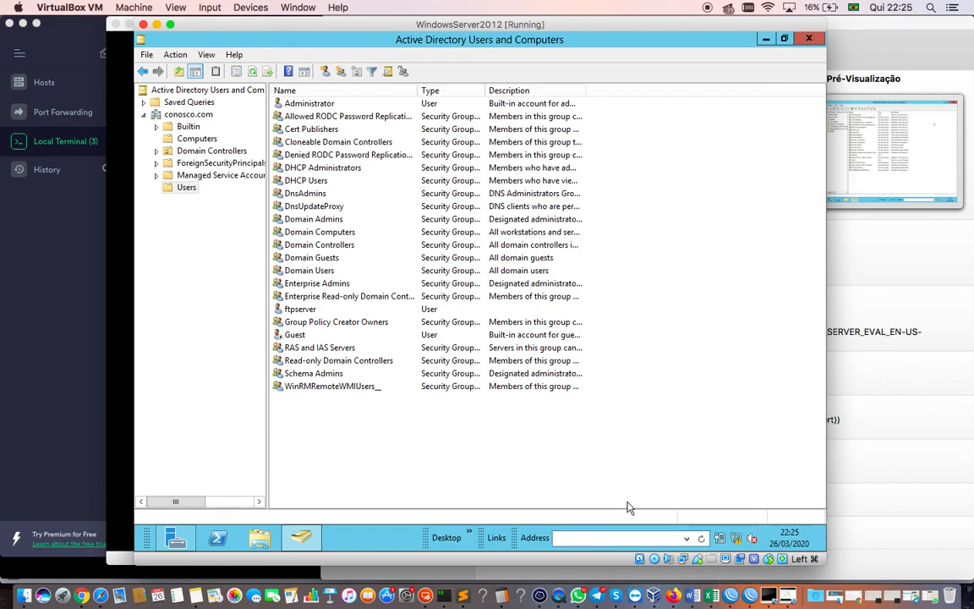
pyautogui.rightClick(558, 597)
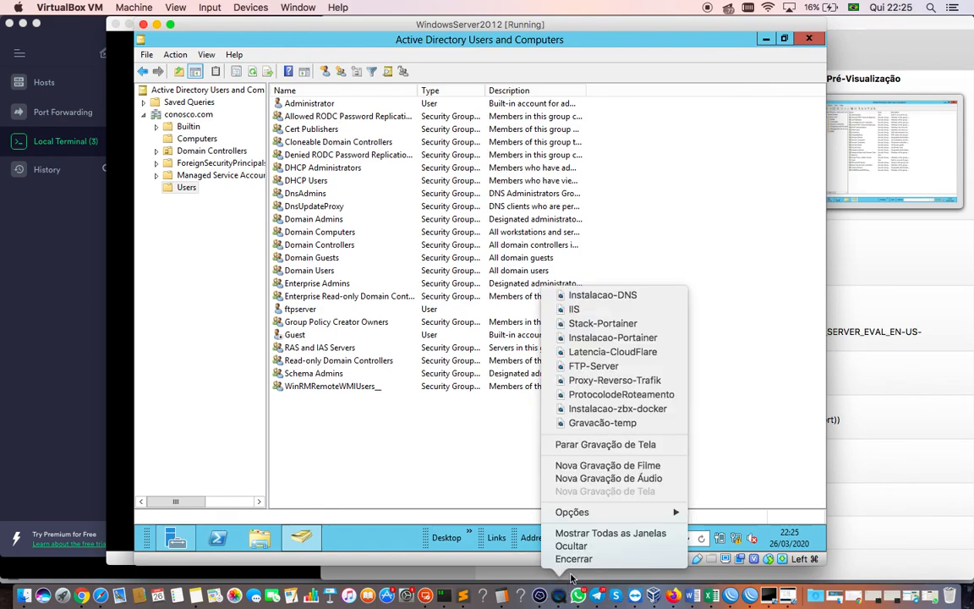